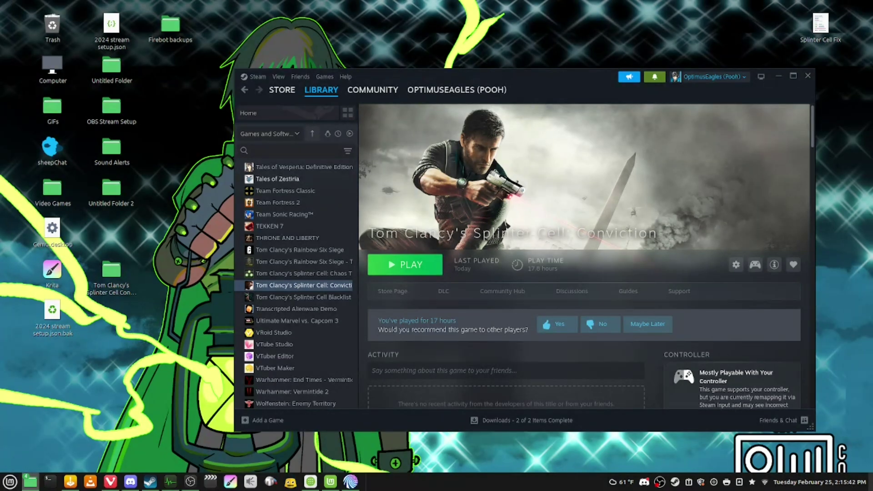
Launch Tom Clancy's Splinter Cell Conviction from the Steam Library with PLAY.
click(409, 266)
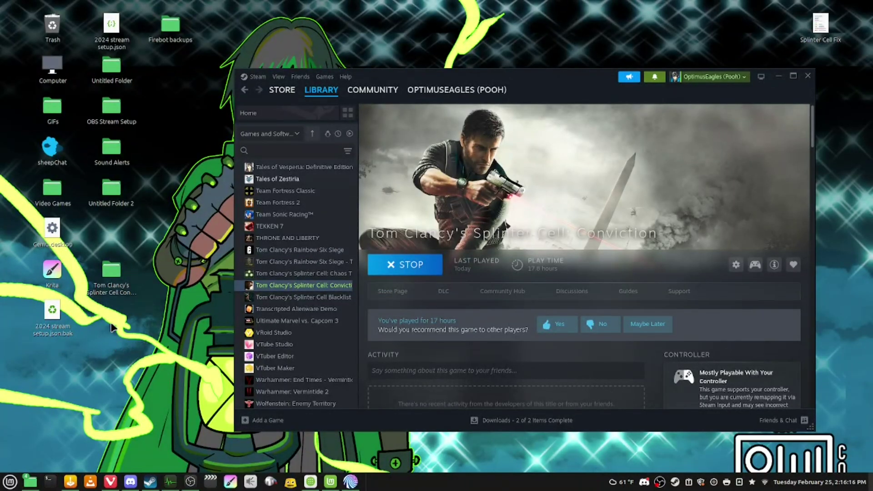
Answer Yes to the 'Operating System not supported' validation warning so launching continues.
drag(112, 285, 111, 246)
click(107, 284)
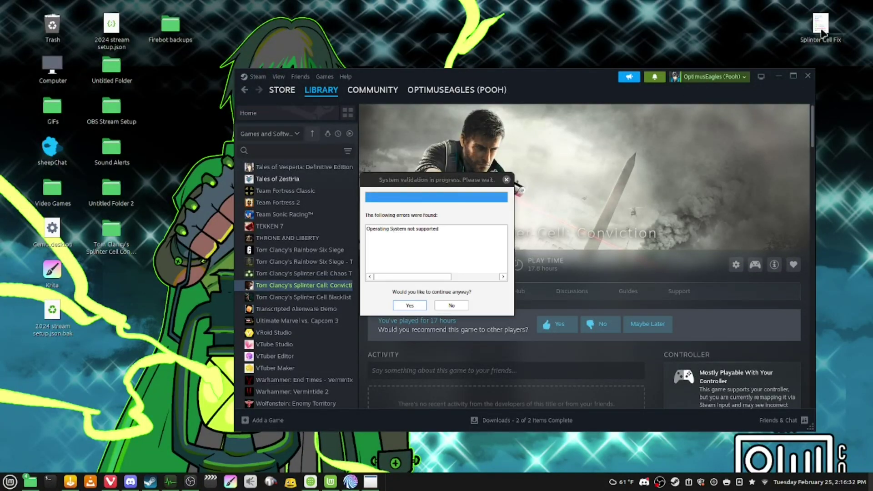
click(400, 308)
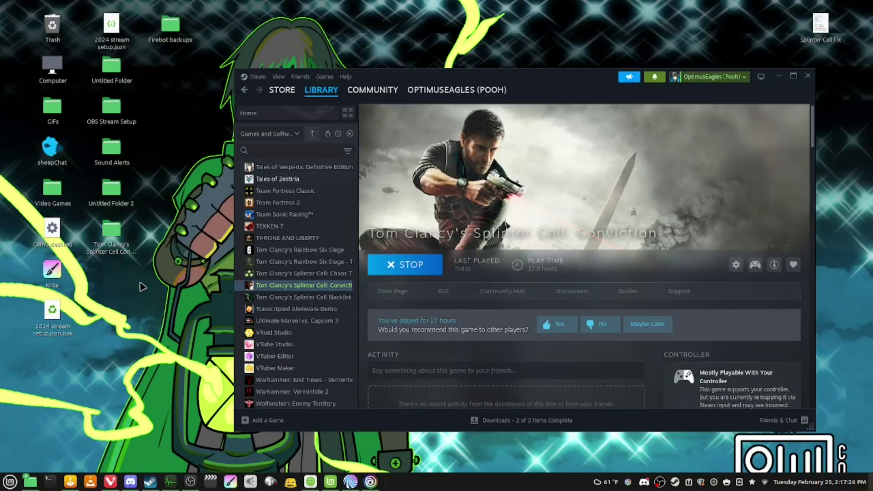
Shift the Steam window to the right and accept the system validation error with Yes.
click(130, 246)
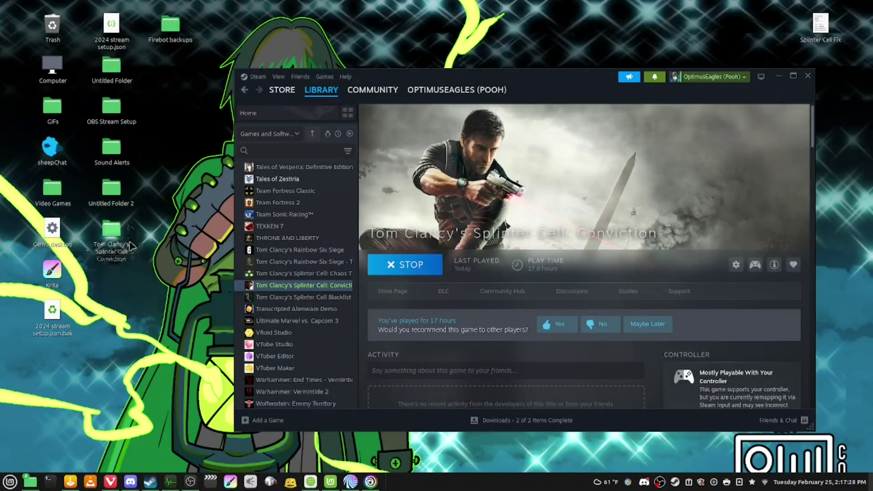
click(133, 261)
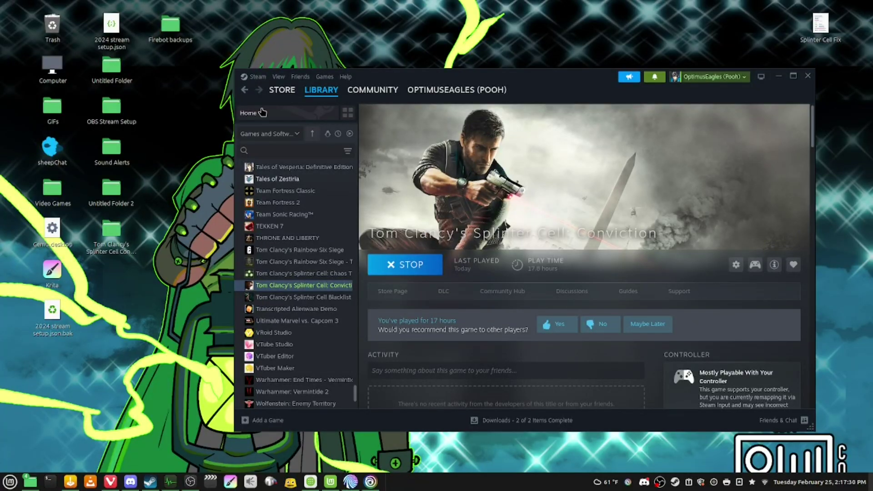
drag(424, 77, 555, 65)
right_click(556, 65)
key(Escape)
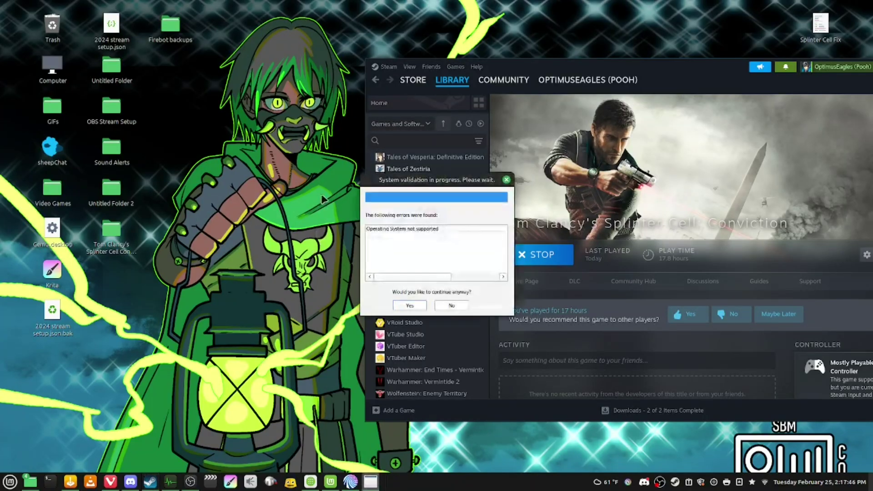
click(409, 305)
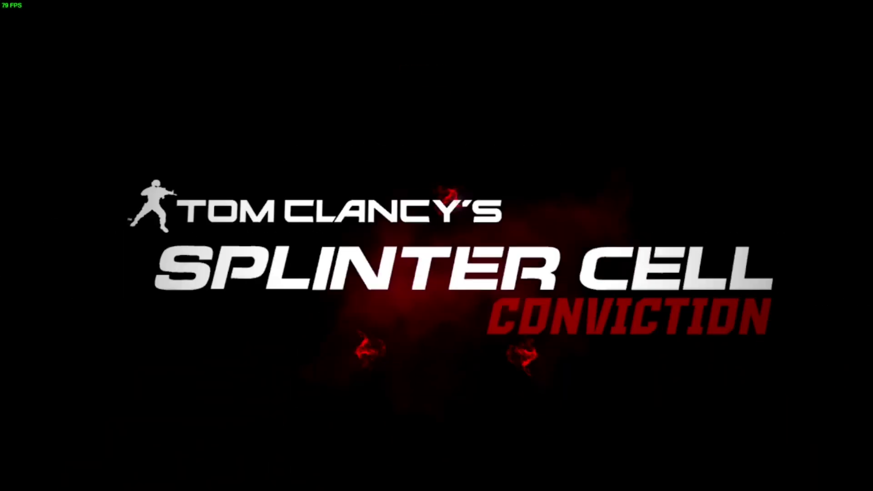
Pass the title screen and browse Settings and Gameplay Options down to Subtitles.
key(Return)
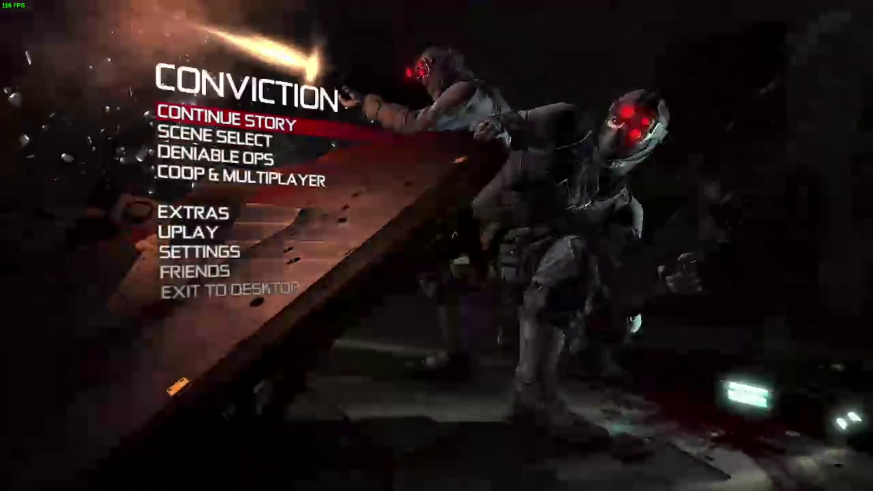
key(Down)
key(Down)
key(Down)
key(Down)
key(Down)
key(Down)
key(Down)
key(Up)
key(Return)
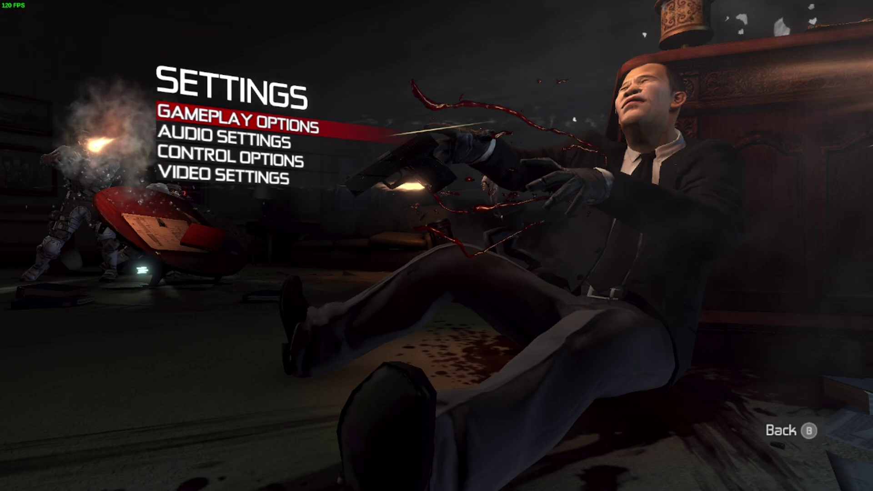
key(Escape)
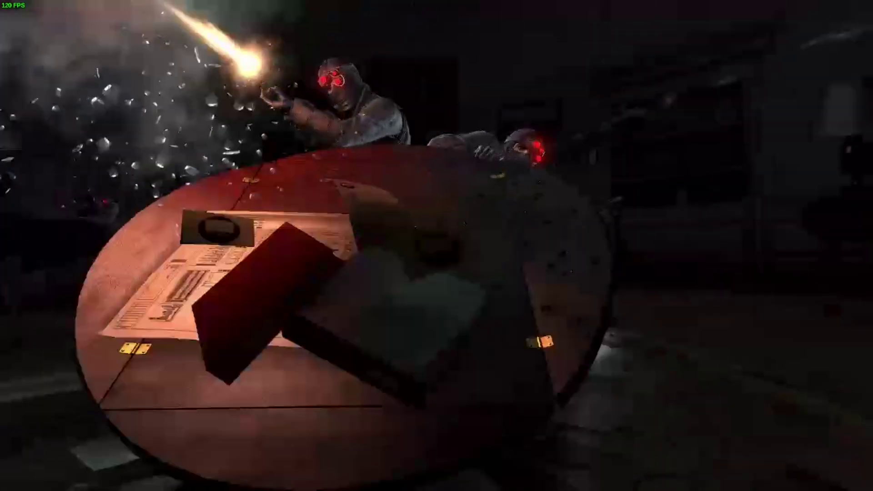
key(Return)
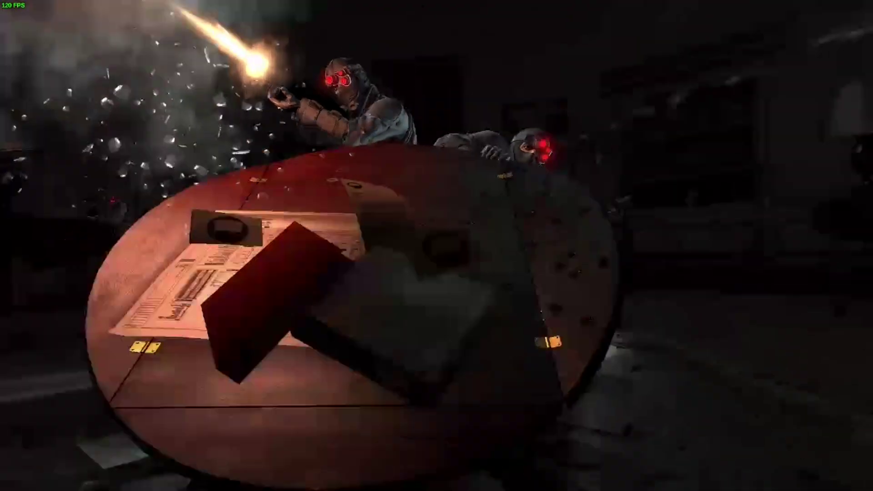
key(Return)
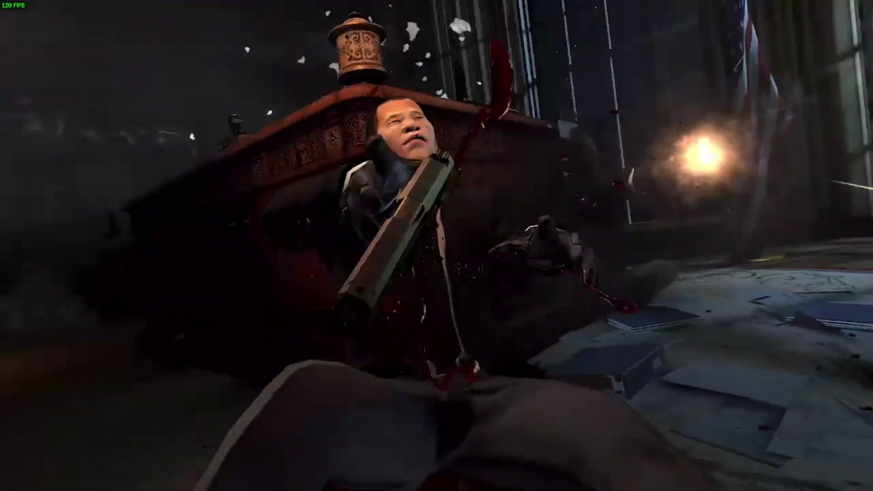
key(Down)
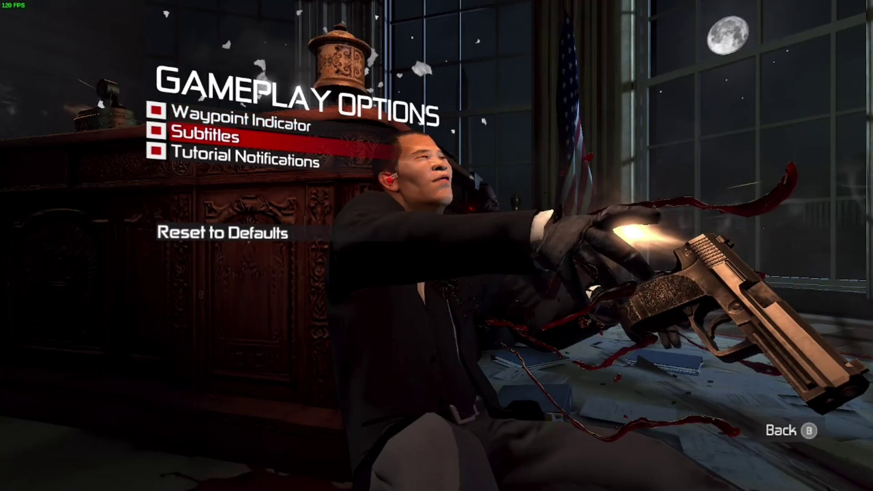
key(Escape)
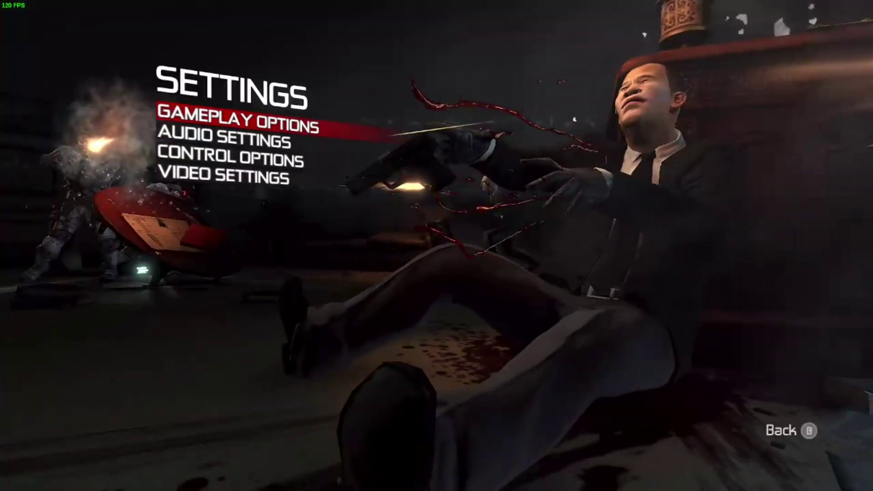
key(Down)
key(Down)
key(Down)
In Video Settings, turn on Vertical Sync, set anti-aliasing to 4x MSAA, and apply.
key(Return)
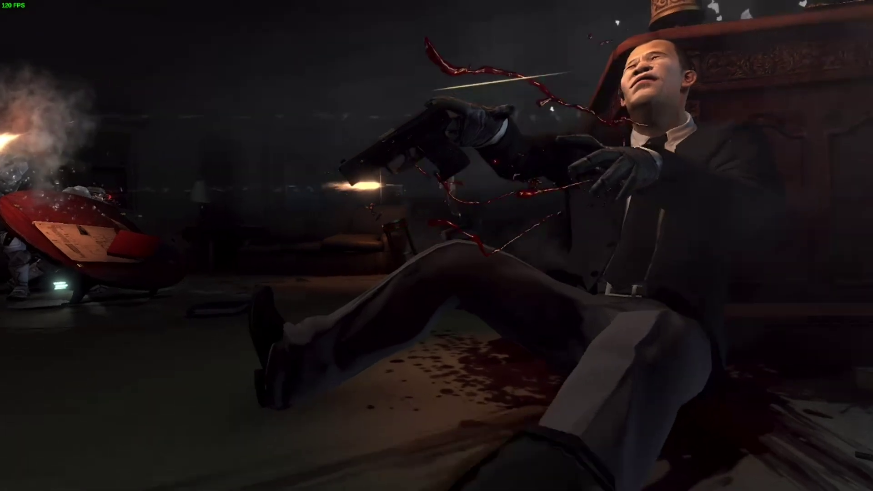
key(Down)
key(Down)
key(Down)
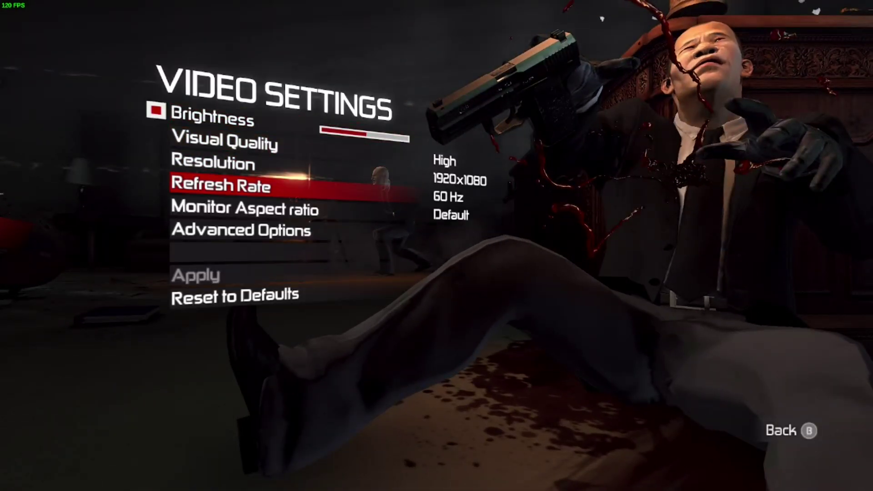
key(Down)
key(Down)
key(Return)
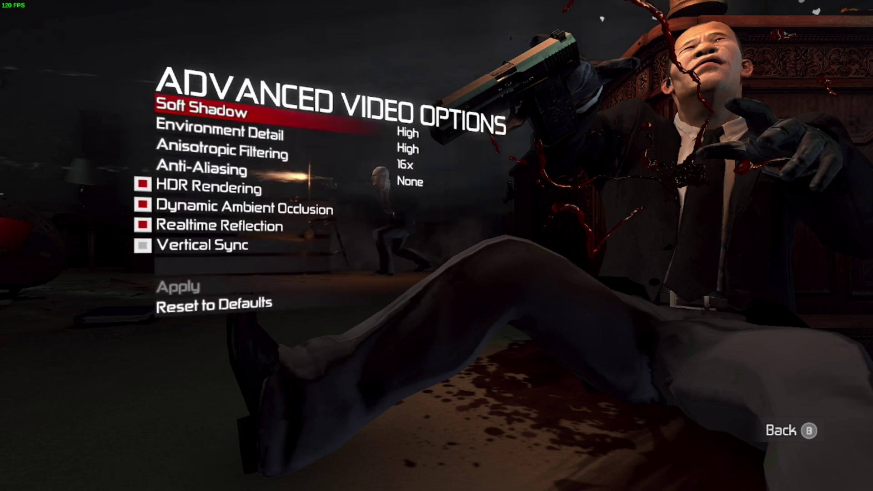
key(Down)
key(Down)
key(Down)
key(Down)
key(Down)
key(Down)
key(Down)
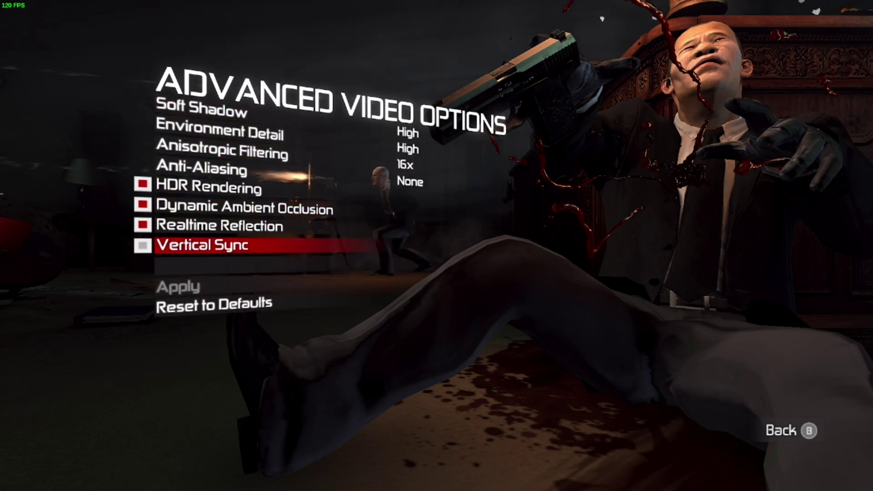
key(Return)
key(Up)
key(Up)
key(Up)
key(Up)
key(Return)
key(Down)
key(Down)
key(Return)
key(Down)
key(Down)
key(Down)
key(Down)
key(Down)
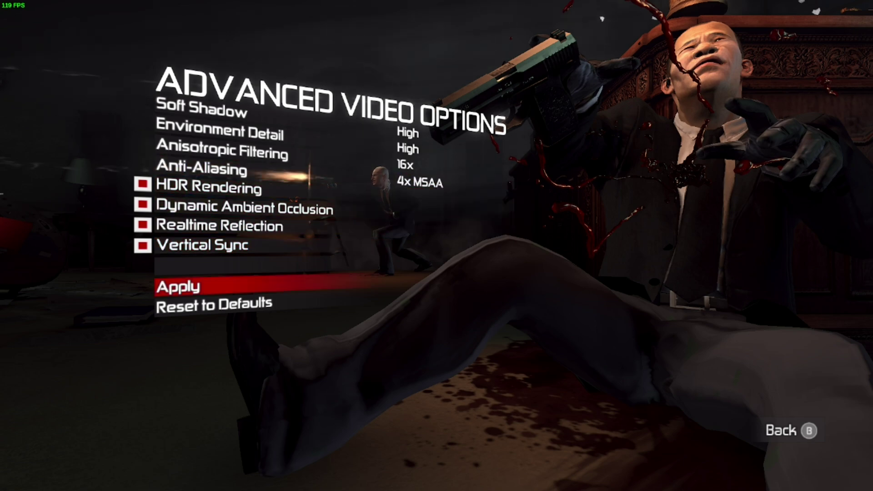
key(Return)
key(Return)
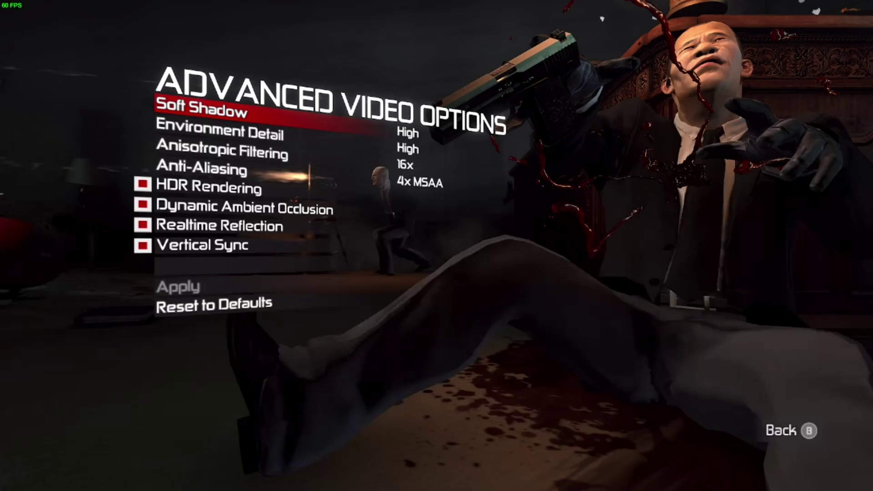
Back out to the main menu and confirm Exit to Desktop.
key(Down)
key(Escape)
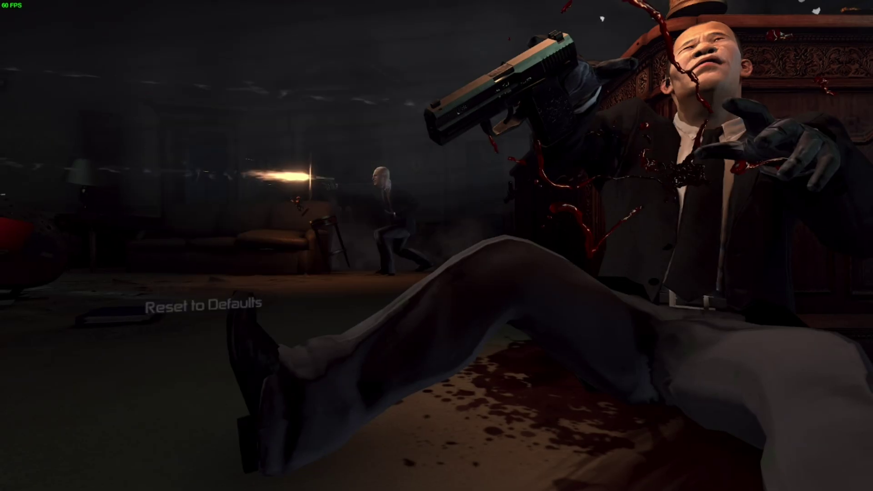
key(Escape)
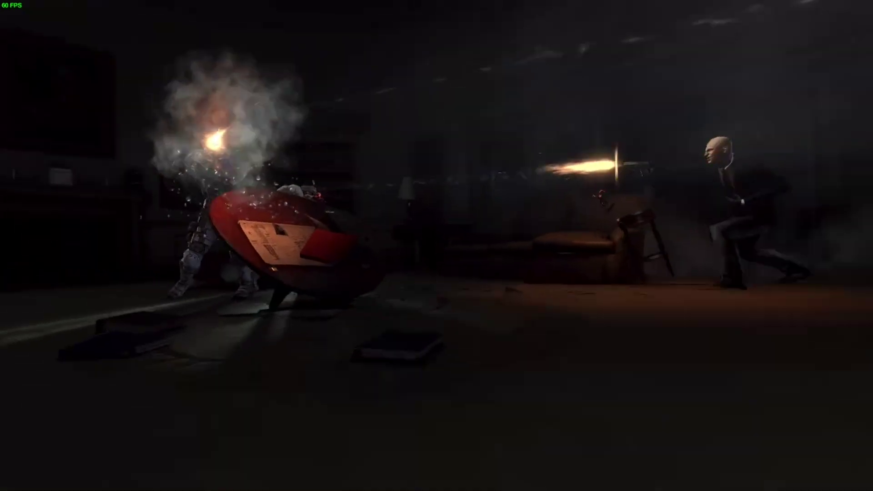
key(Down)
key(Down)
key(Return)
key(Return)
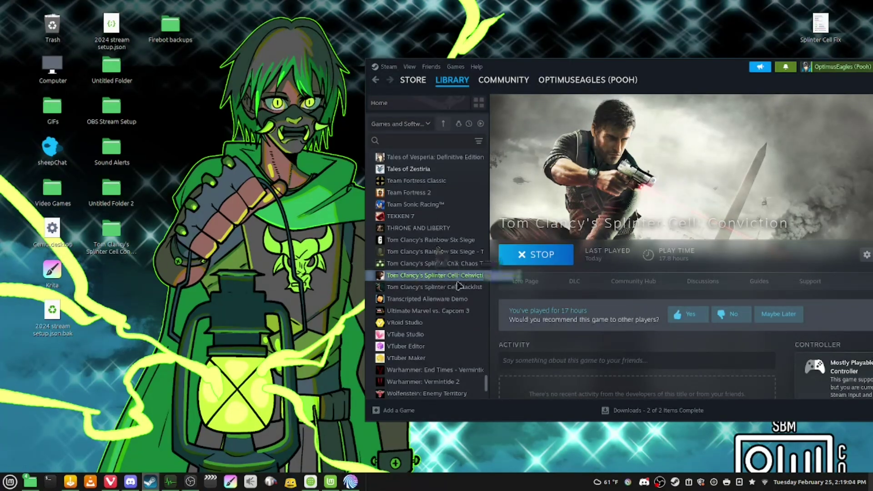
Stop the running game, then open its install folder via Manage > Browse local files.
click(528, 262)
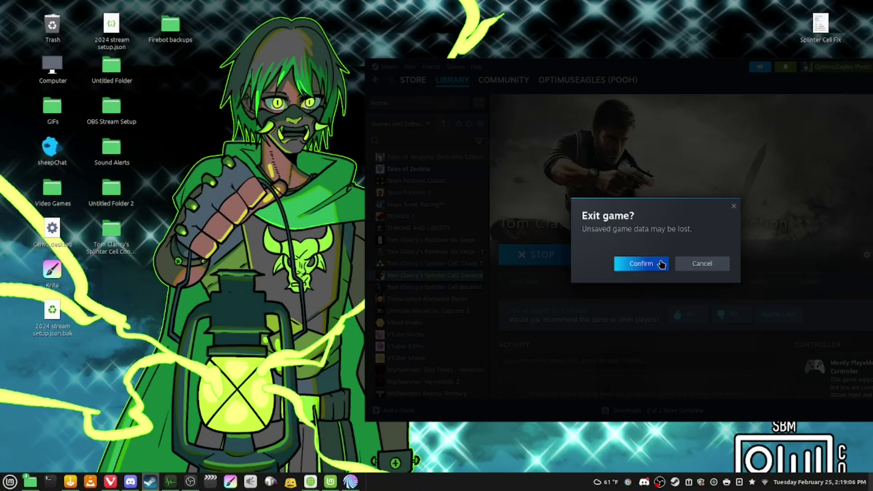
click(637, 263)
right_click(438, 278)
mouse_move(462, 329)
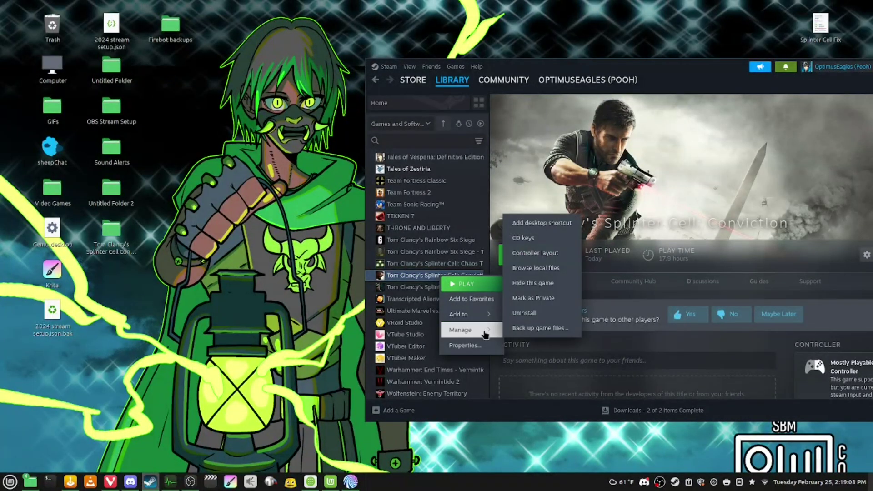
click(537, 268)
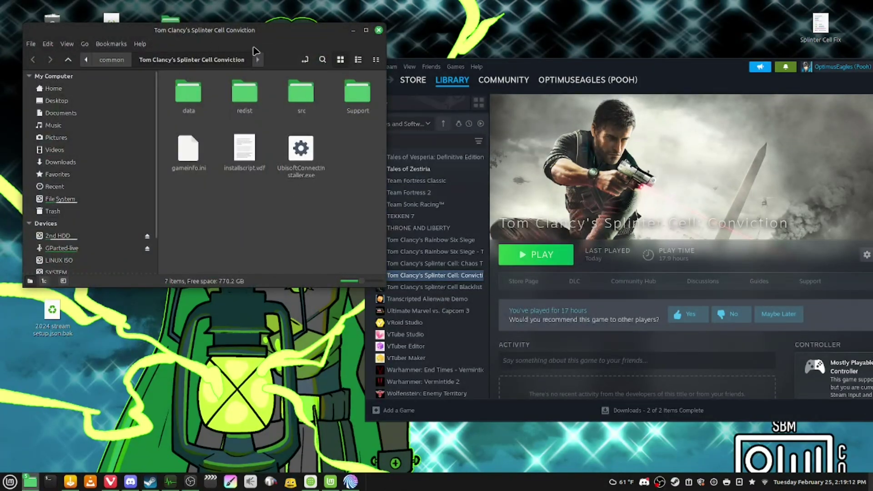
In src/system, delete systemdetection.dll.
drag(263, 25, 553, 100)
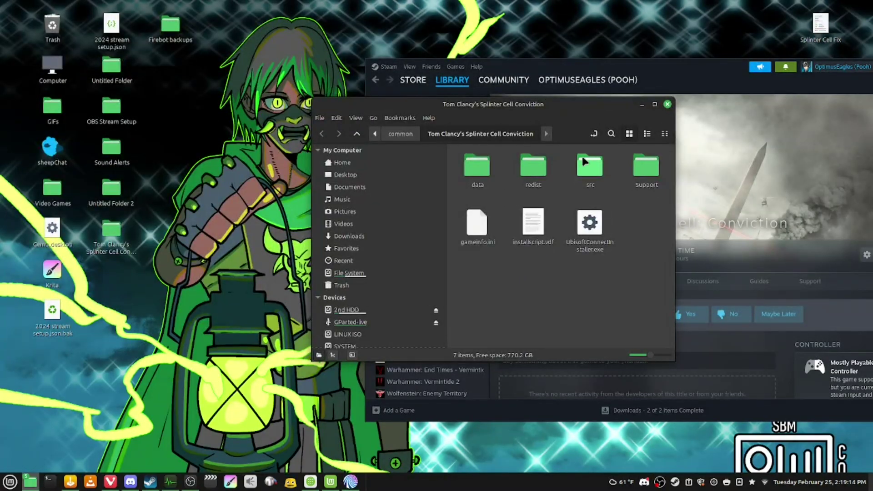
double_click(593, 179)
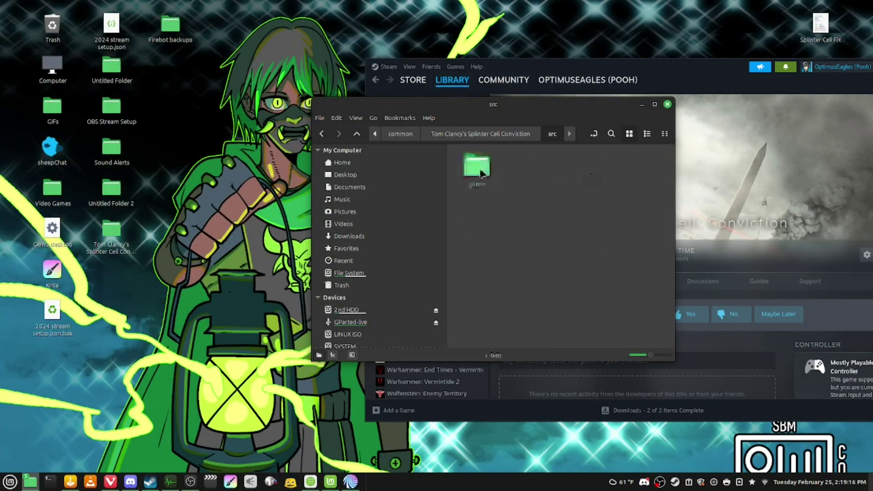
double_click(477, 166)
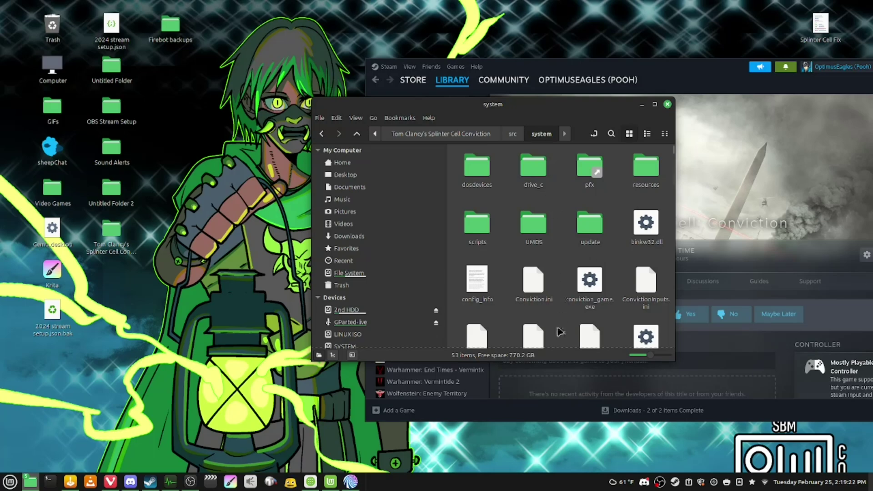
scroll(561, 271, down, 1)
scroll(560, 271, down, 1)
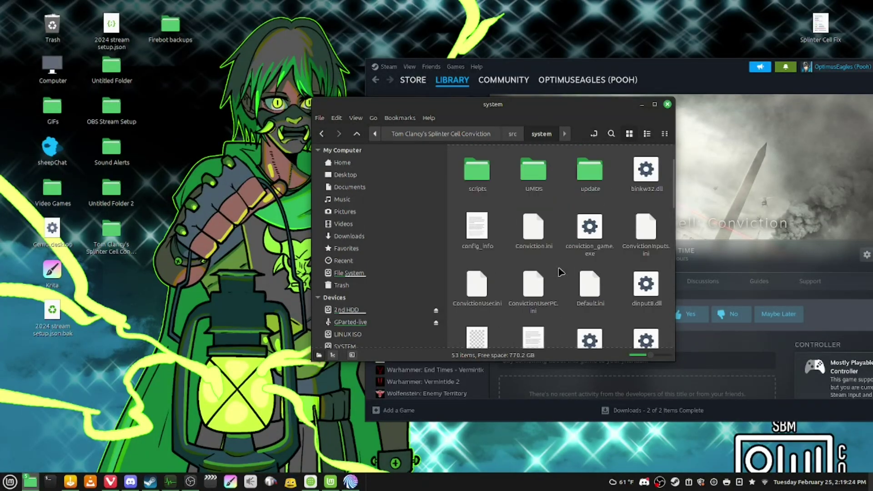
scroll(561, 272, down, 9)
scroll(561, 272, down, 5)
click(590, 232)
right_click(591, 232)
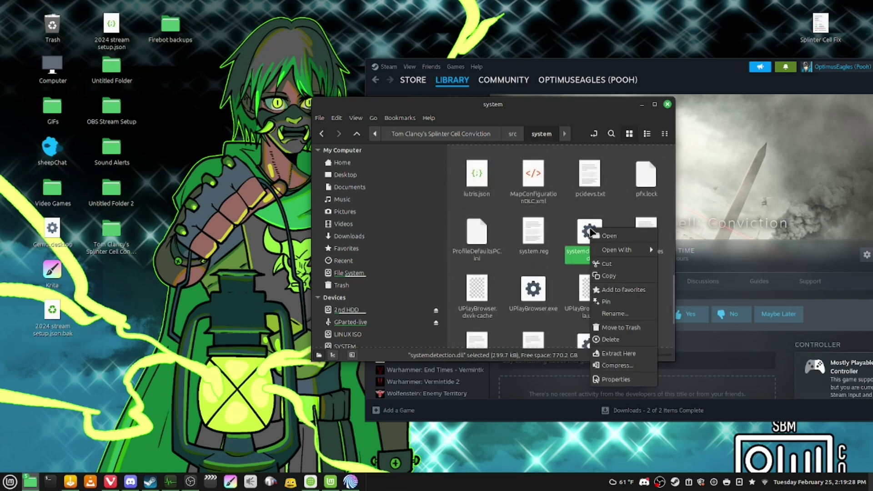
click(612, 328)
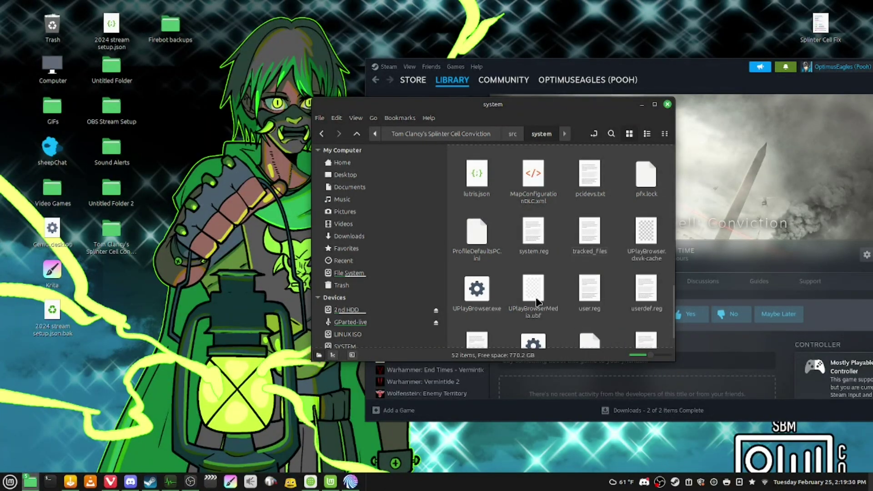
Return to the top of the folder and select ConvictionUserPC.ini.
scroll(553, 247, up, 2)
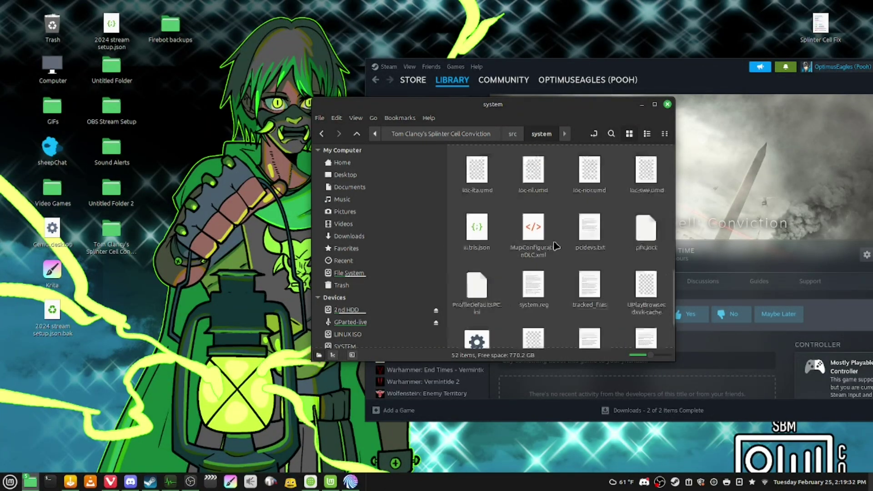
scroll(561, 218, up, 1)
scroll(571, 199, up, 3)
scroll(577, 213, up, 4)
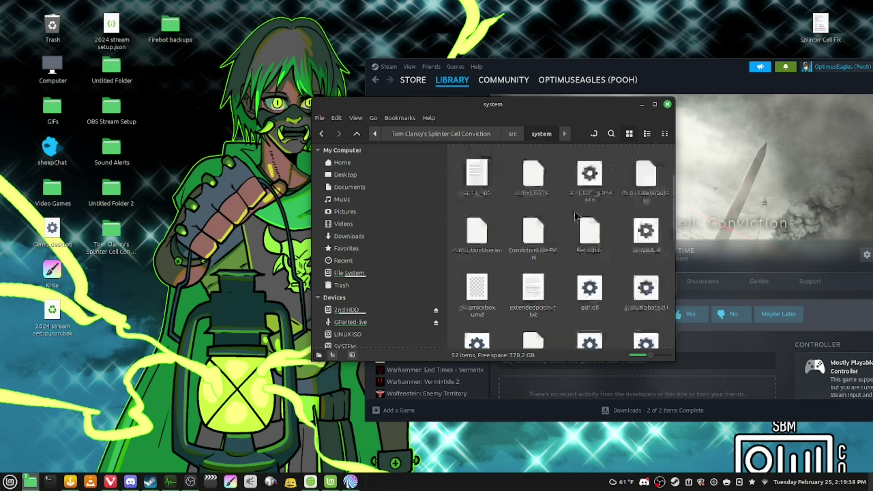
click(533, 232)
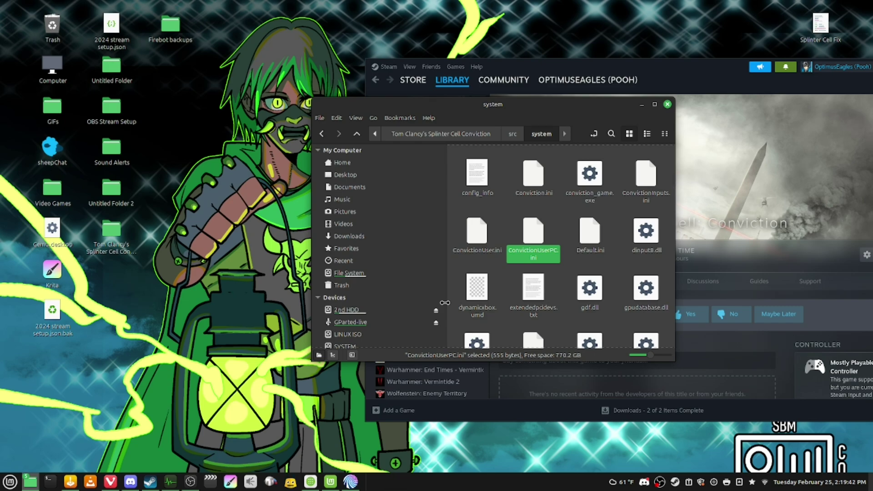
double_click(532, 233)
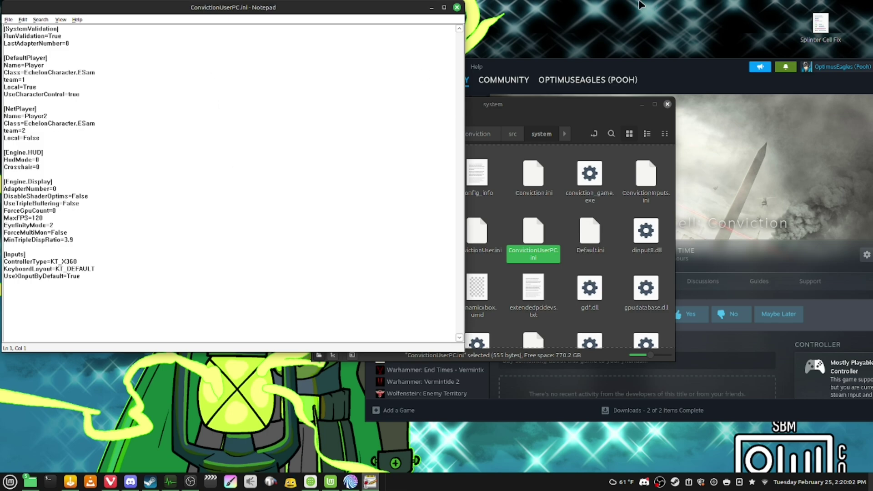
click(458, 7)
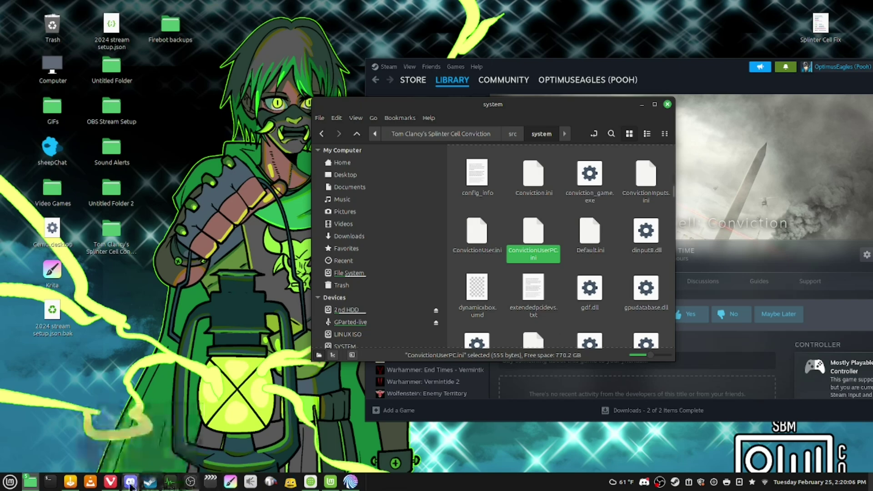
Drag the Splinter Cell Fix icon toward the desktop's middle and open it in the text editor.
click(114, 483)
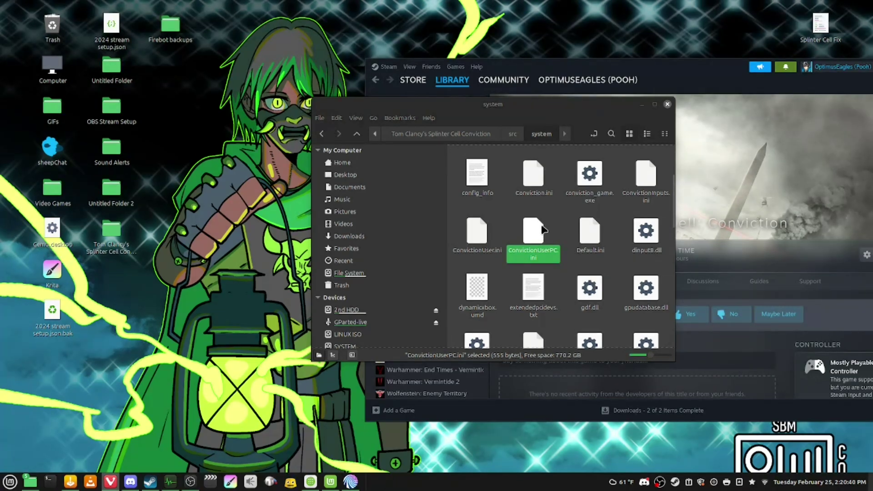
drag(821, 24, 529, 30)
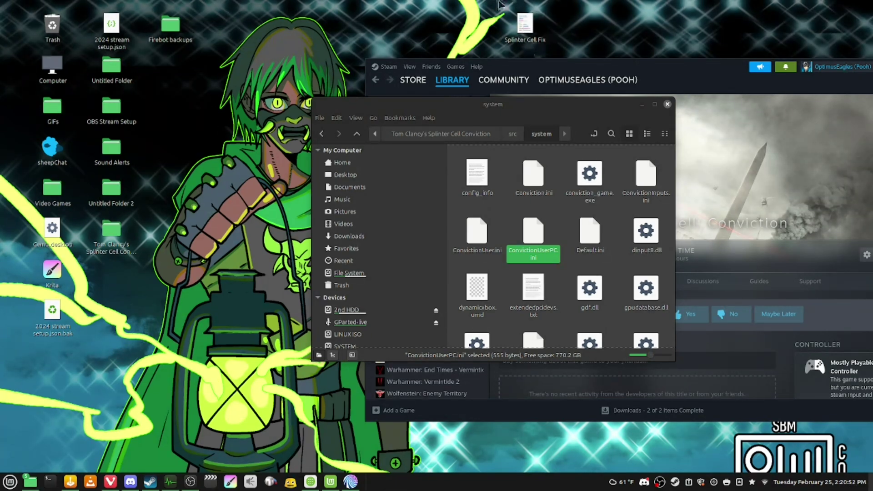
click(526, 25)
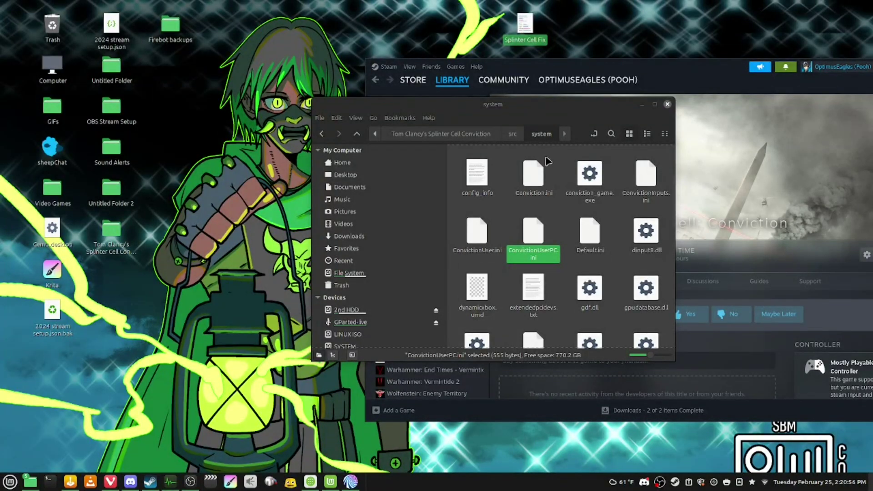
double_click(526, 20)
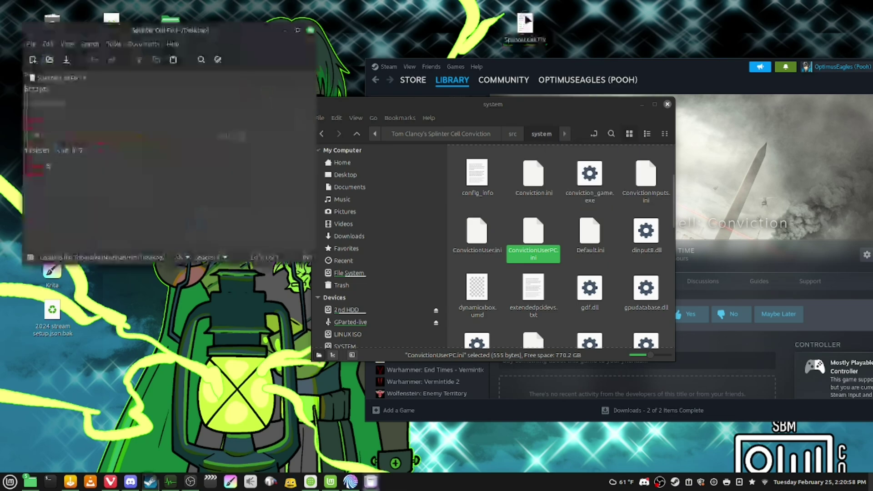
Highlight the taskset script from line 2 to the end, then minimize Xed.
drag(43, 174, 10, 91)
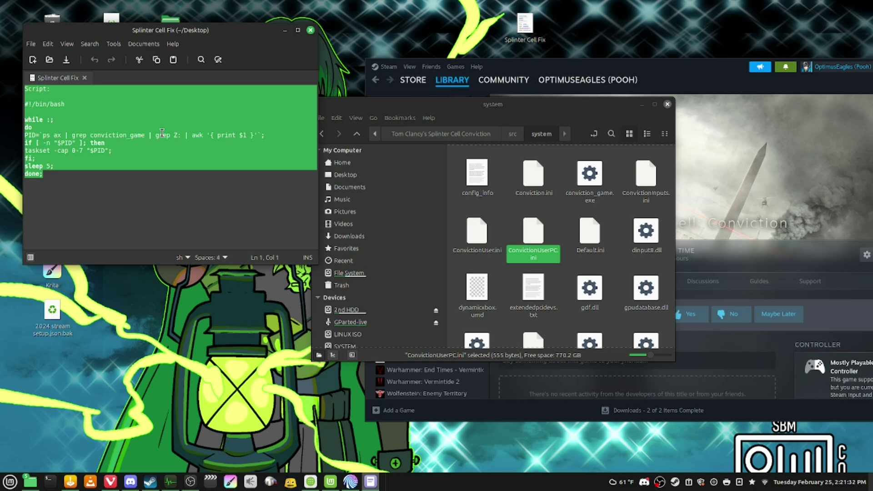
click(285, 30)
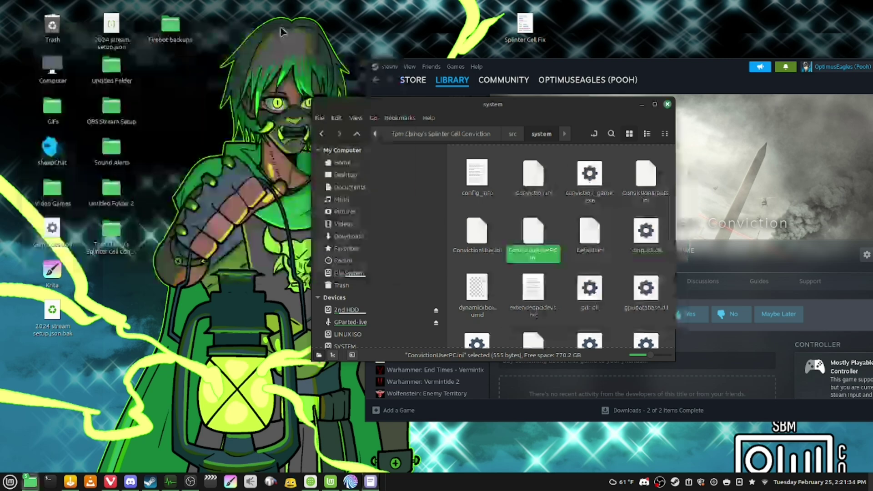